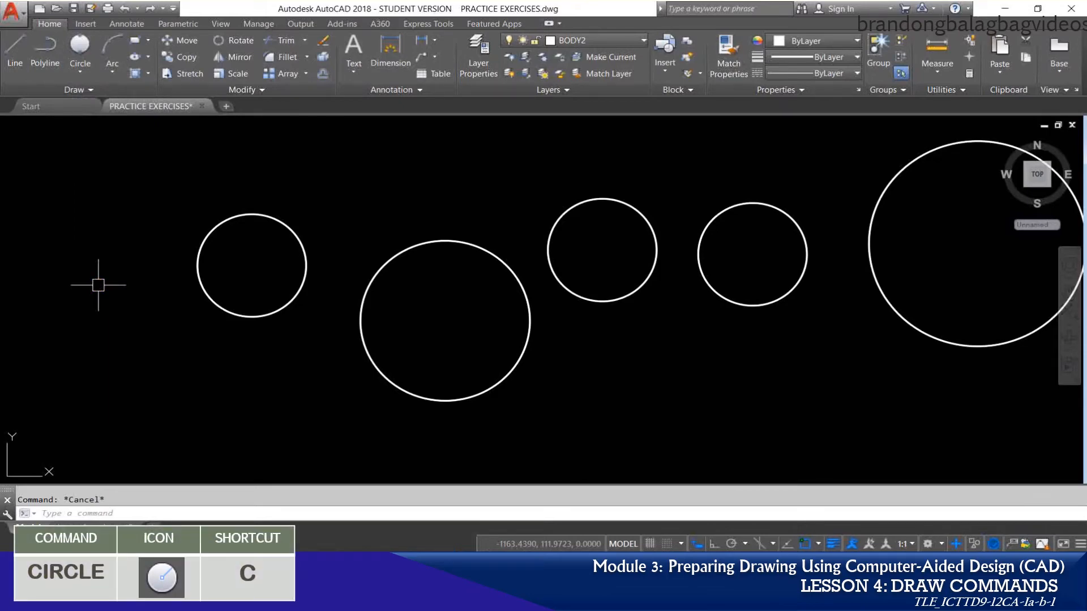
Draw a Tan, Tan, Radius circle of radius 10 tangent to the lower-left edges of the leftmost small circle and the larger circle beside it
{"action": "left_click", "coordinate": [80, 71]}
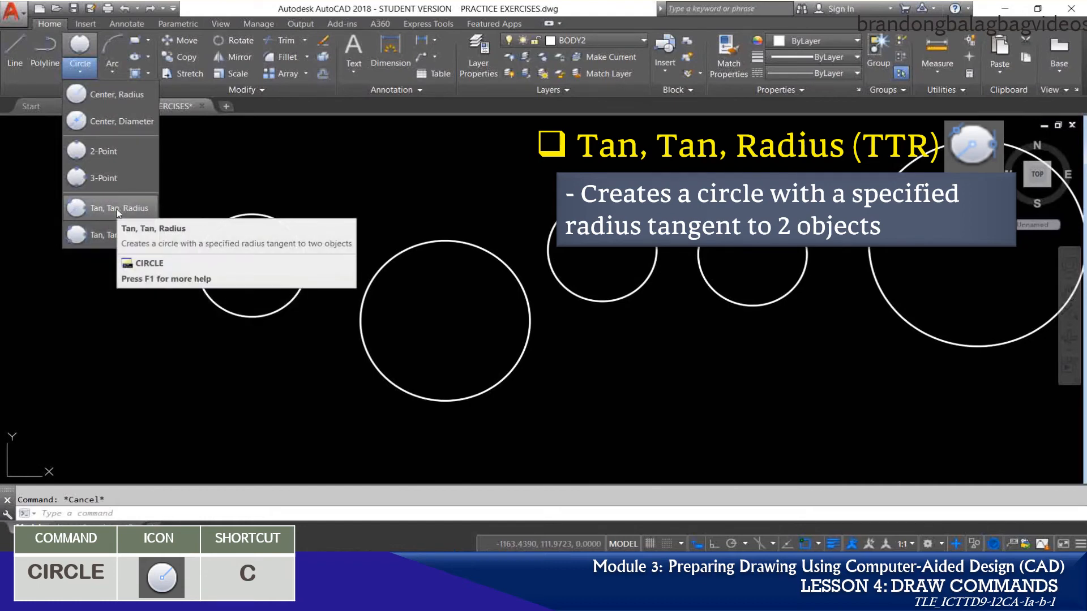
{"action": "left_click", "coordinate": [148, 314]}
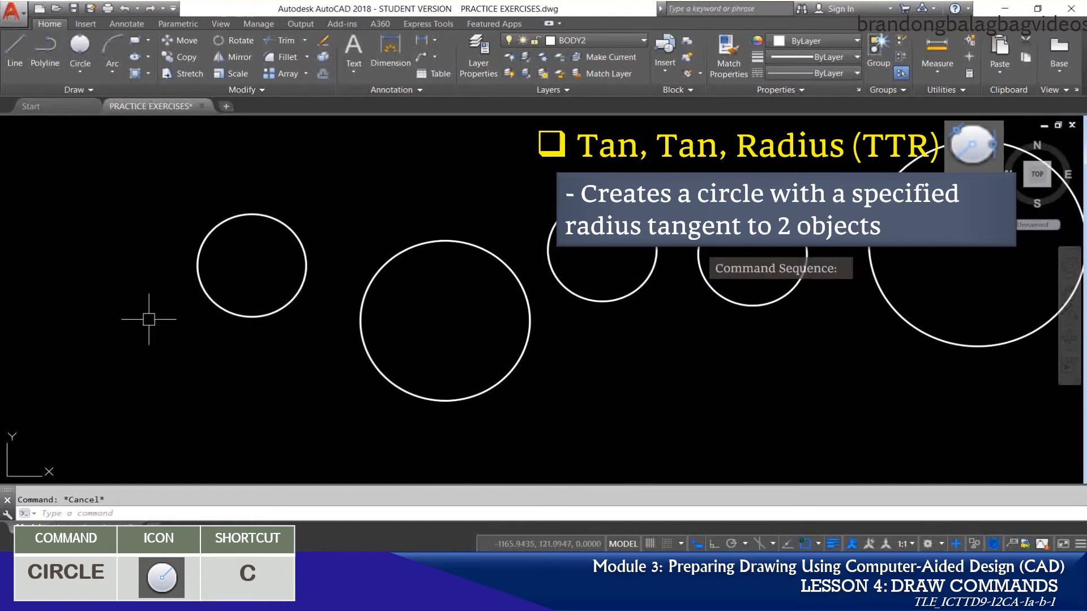
{"action": "type", "text": "c"}
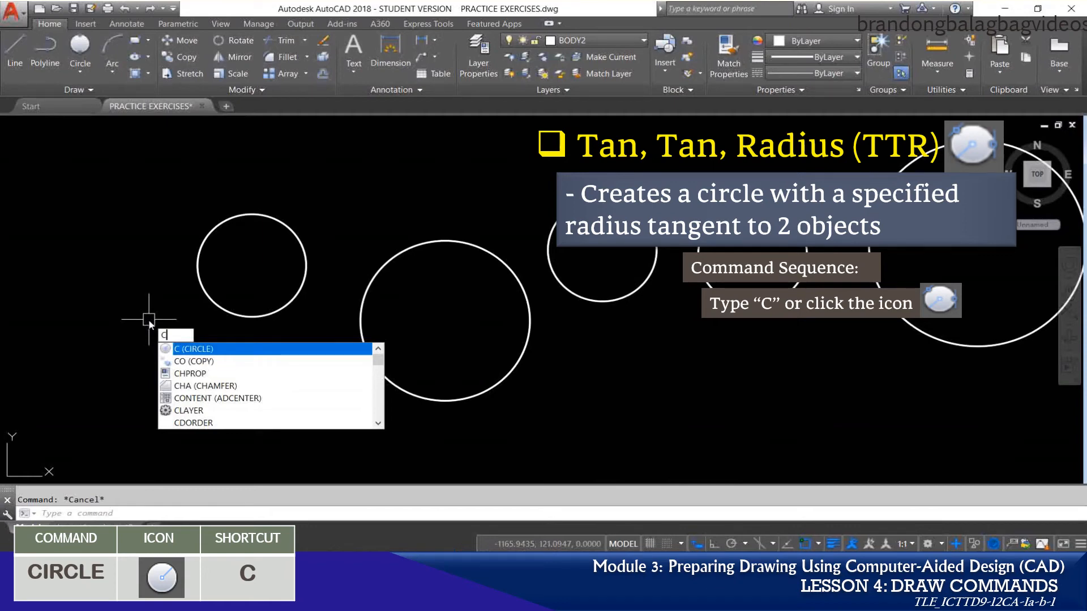
{"action": "key", "text": "Return"}
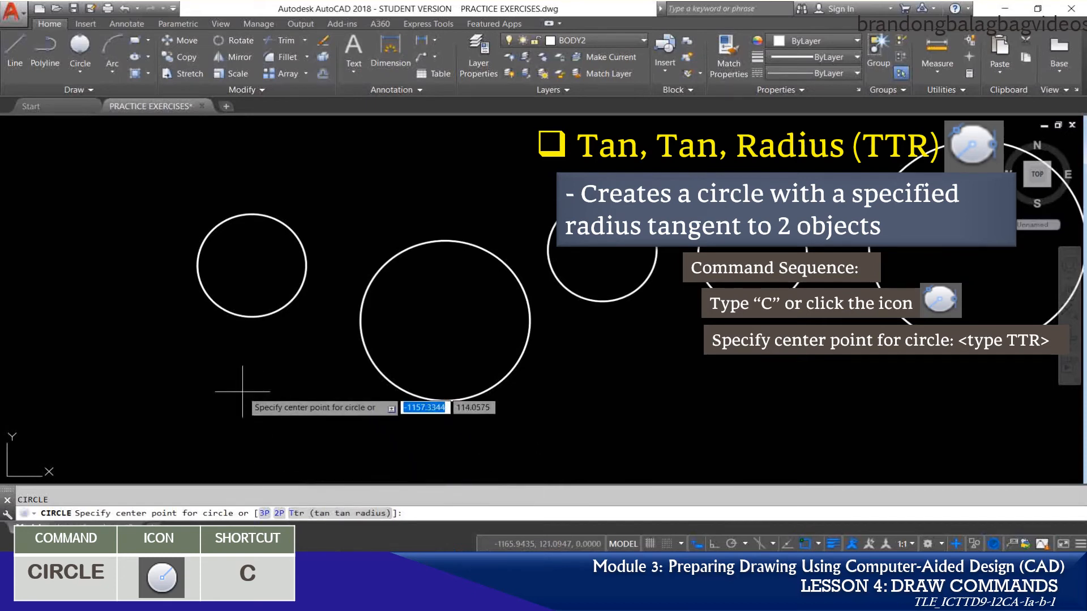
{"action": "type", "text": "TTR"}
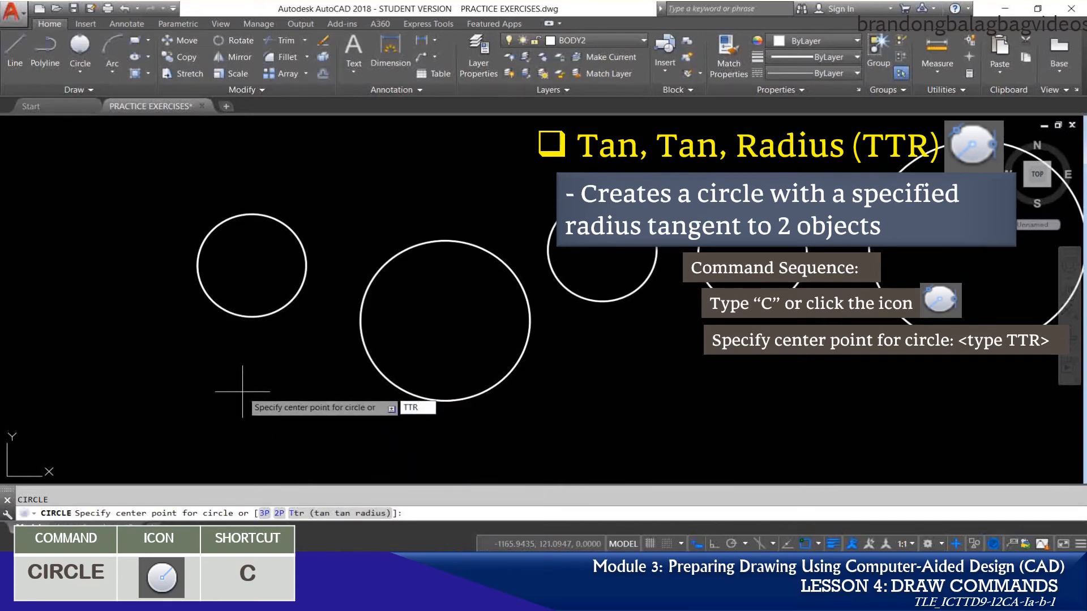
{"action": "key", "text": "Return"}
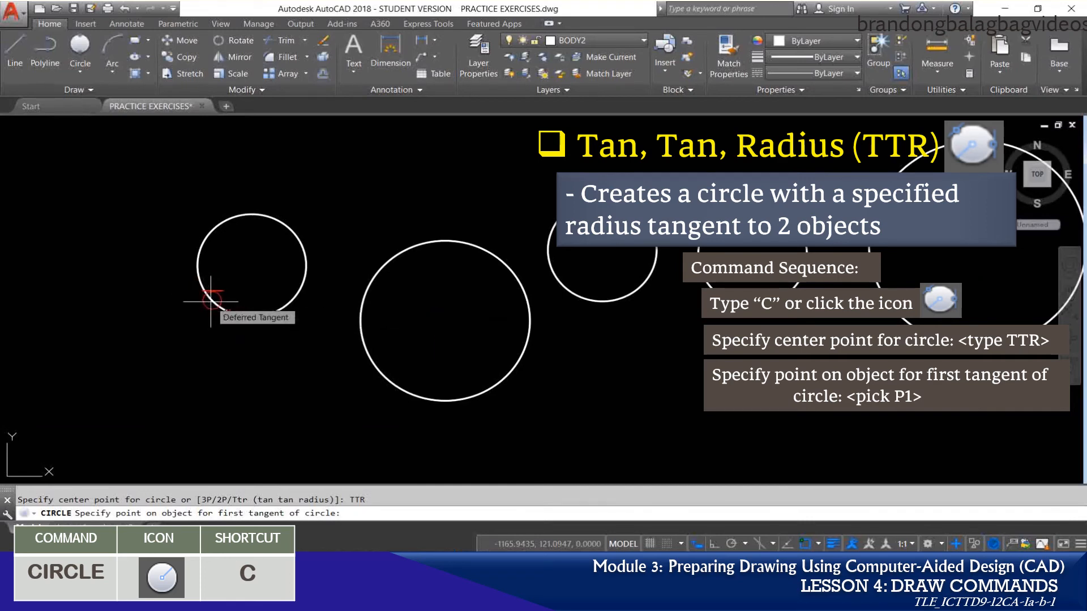
{"action": "left_click", "coordinate": [211, 301]}
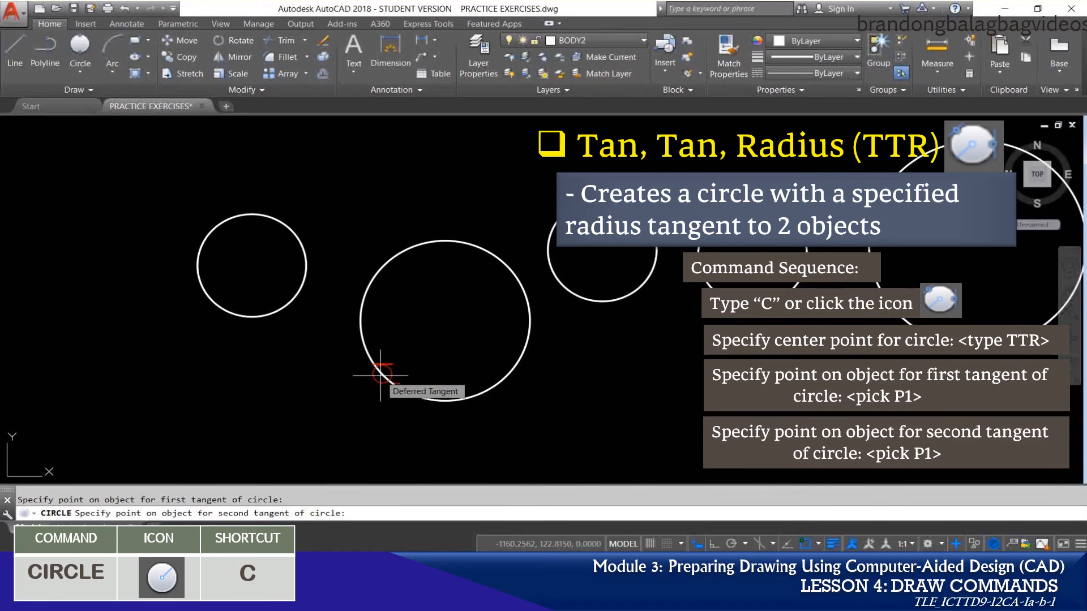
{"action": "left_click", "coordinate": [818, 544]}
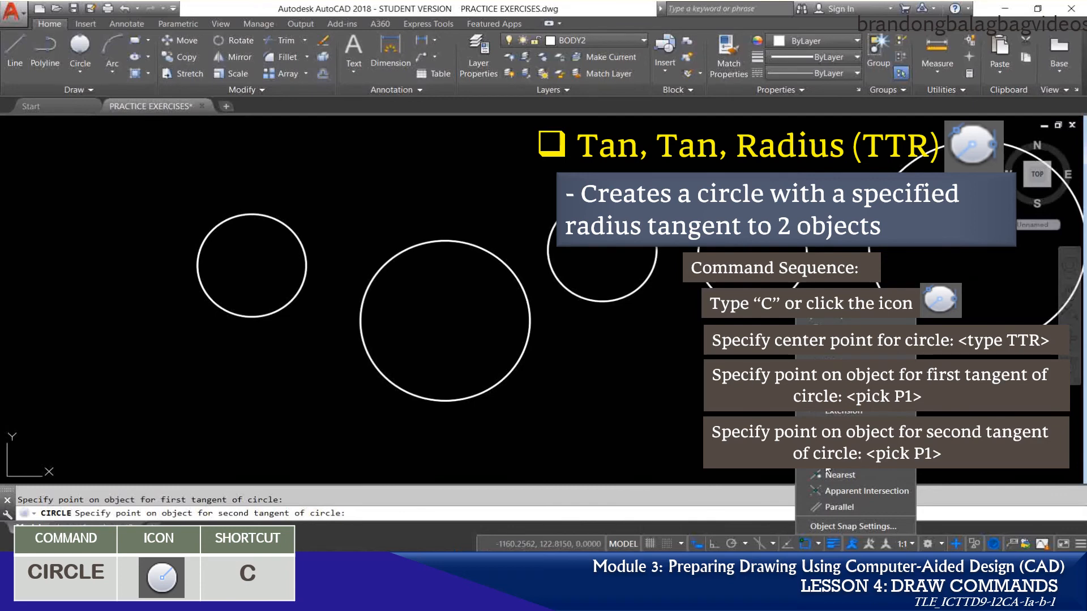
{"action": "left_click", "coordinate": [306, 357]}
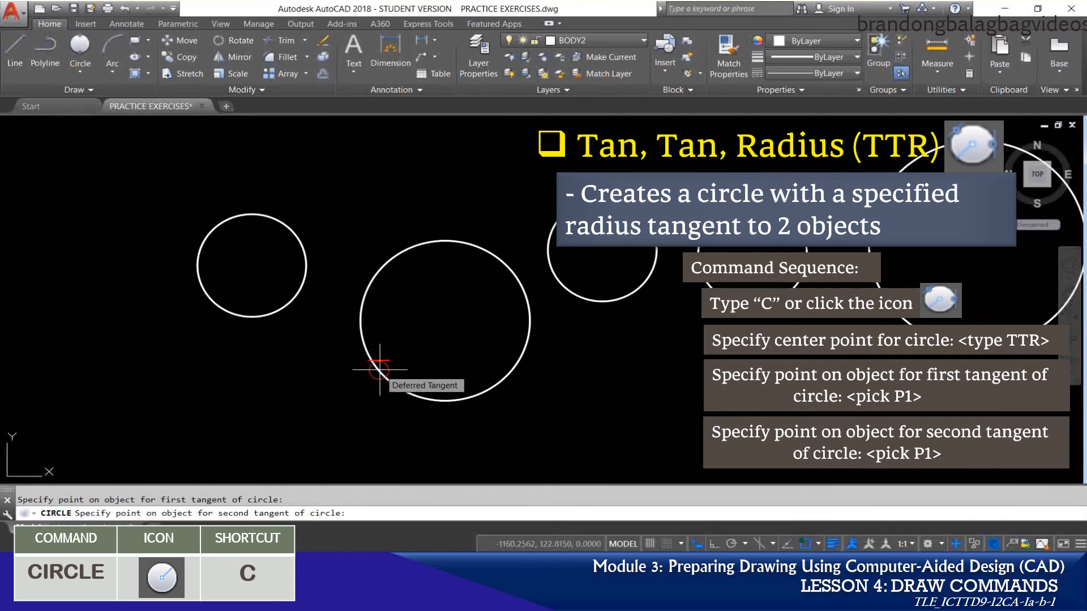
{"action": "left_click", "coordinate": [380, 370]}
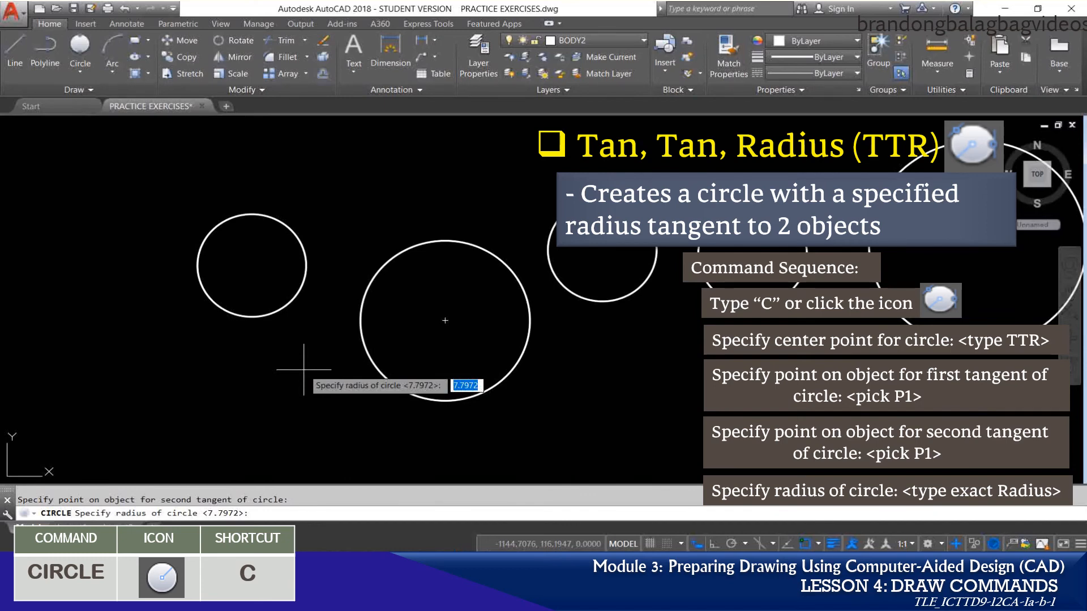
{"action": "type", "text": "10"}
{"action": "key", "text": "Return"}
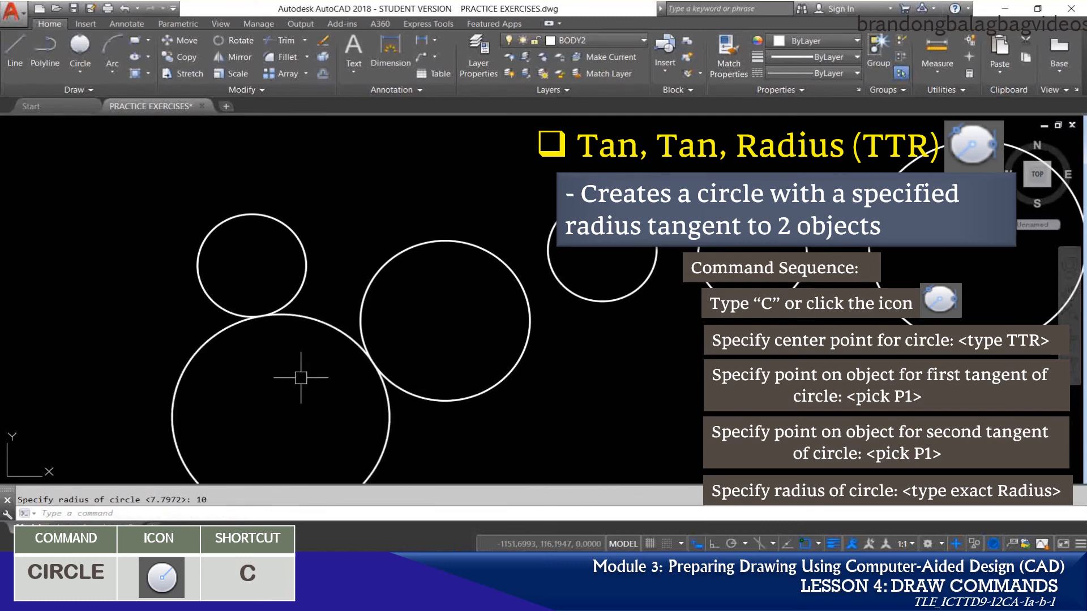
Inspect the new tangent circle's radius using its grips, and clear the selection
{"action": "middle_click_drag", "start_coordinate": [300, 376], "coordinate": [383, 270]}
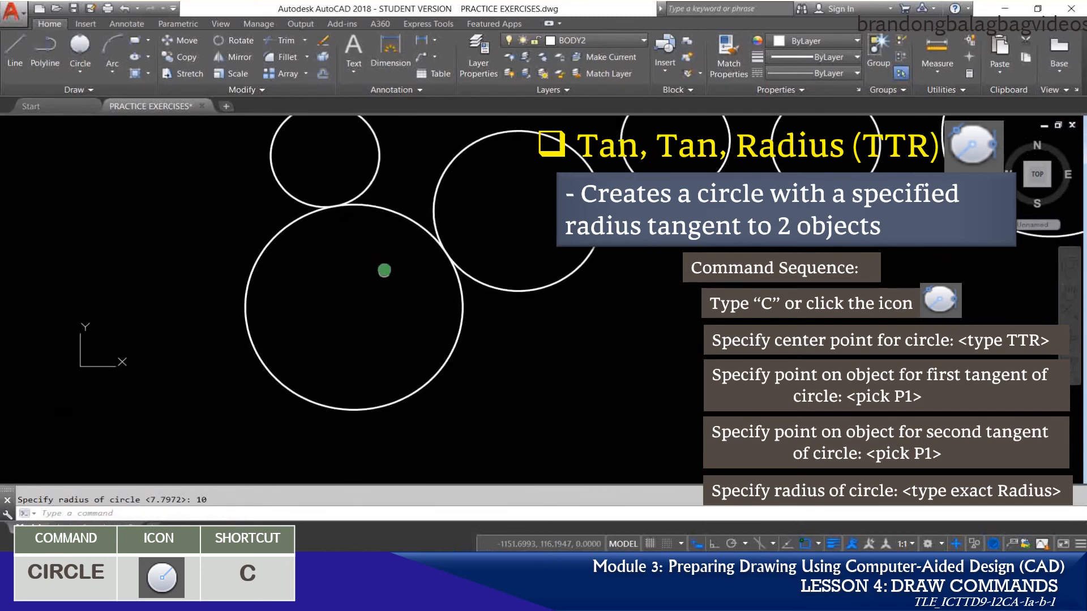
{"action": "left_click", "coordinate": [440, 371]}
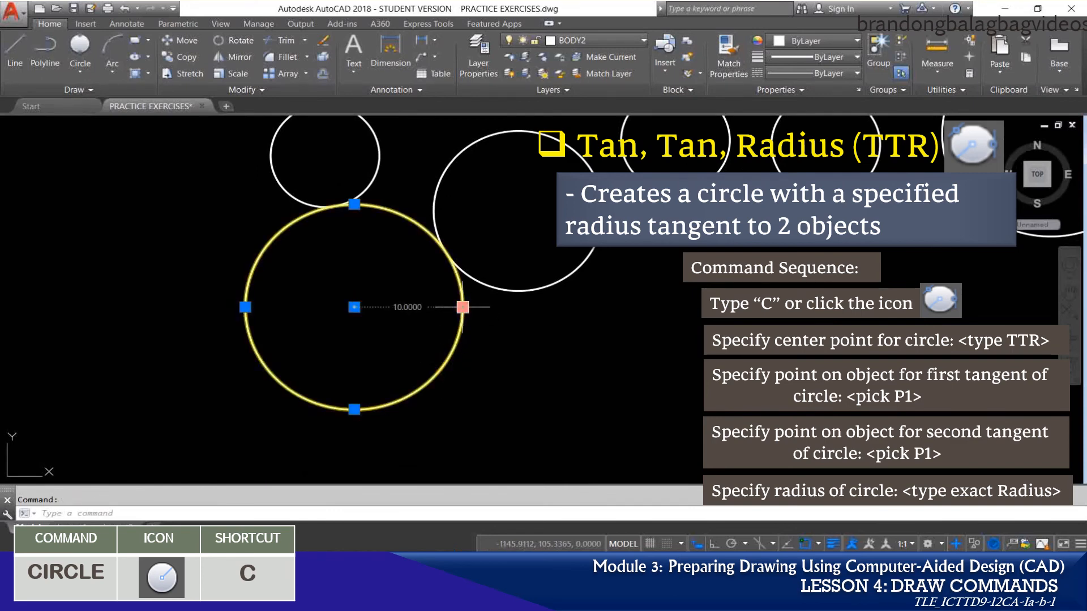
{"action": "key", "text": "Escape"}
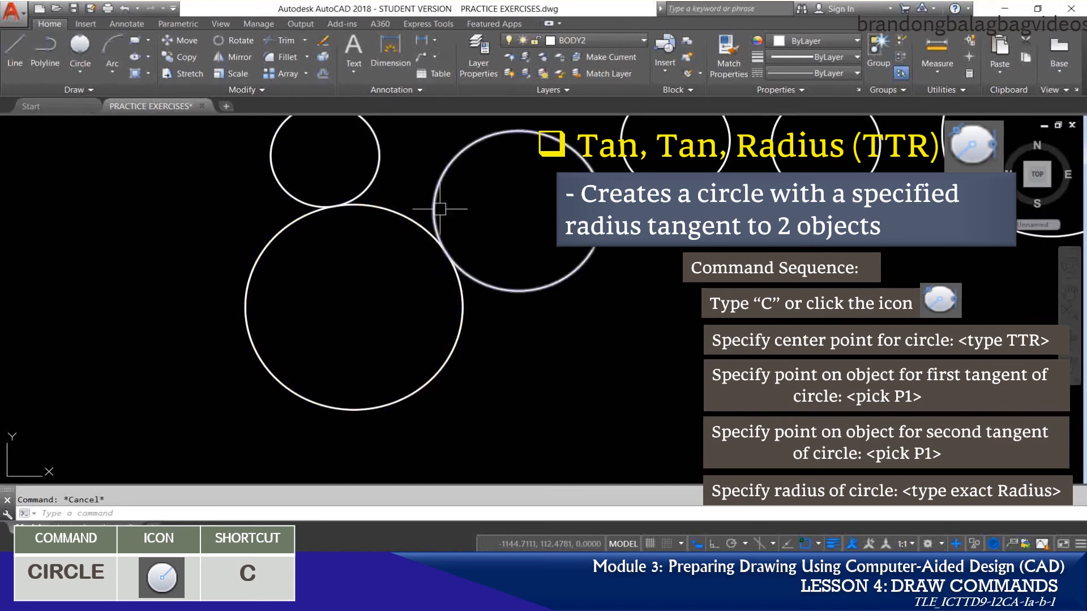
Draw a Tan, Tan, Tan circle touching the undersides of the second circle in the row, the right-hand small circle and the large circle beyond it
{"action": "middle_click_drag", "start_coordinate": [448, 213], "coordinate": [444, 229]}
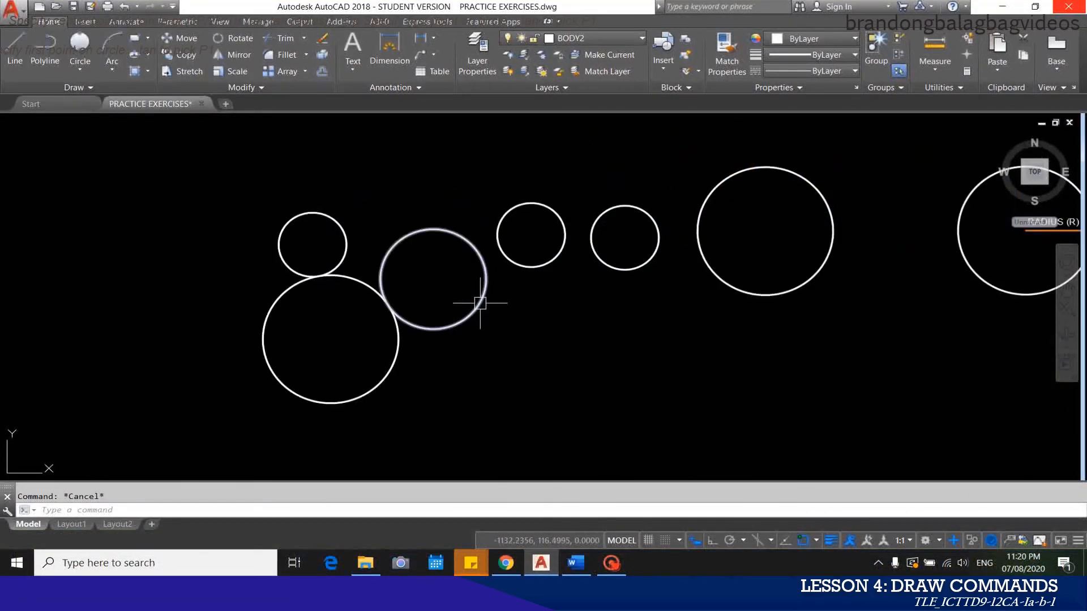
{"action": "middle_click_drag", "start_coordinate": [480, 304], "coordinate": [461, 309]}
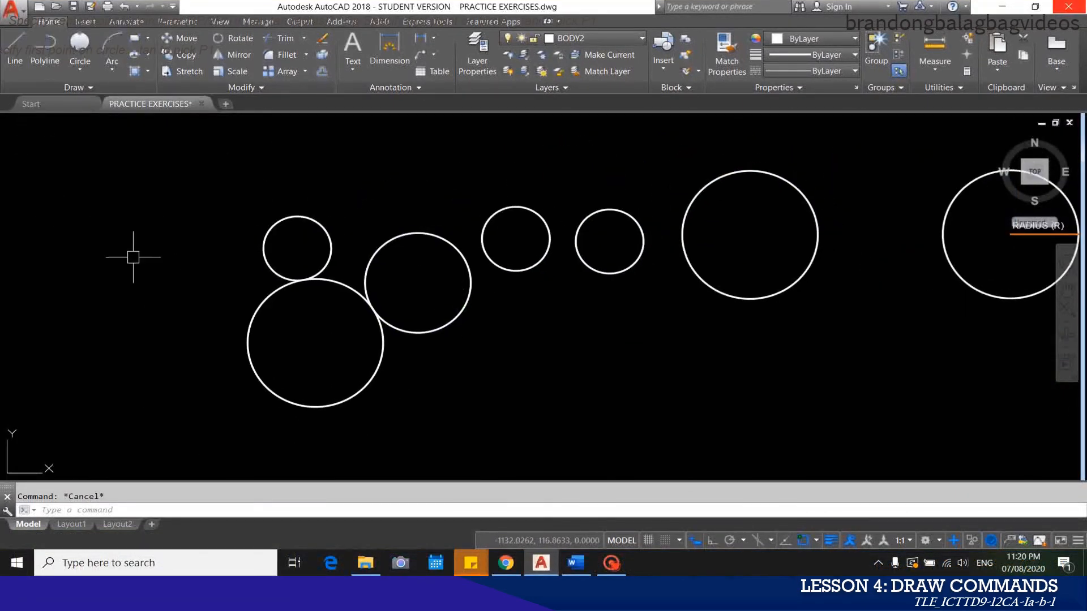
{"action": "left_click", "coordinate": [80, 71]}
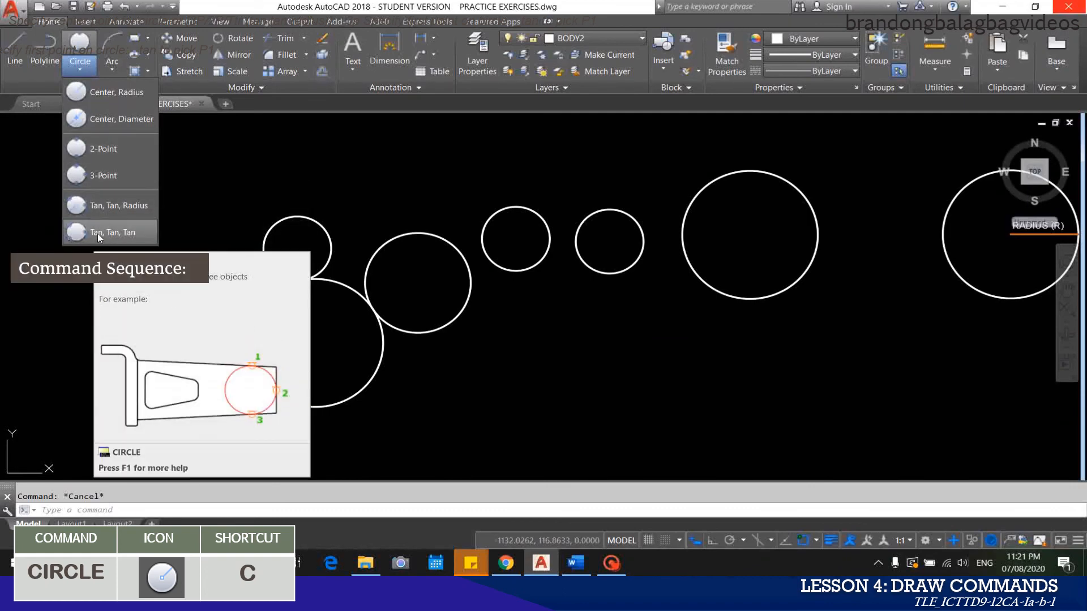
{"action": "left_click", "coordinate": [98, 233]}
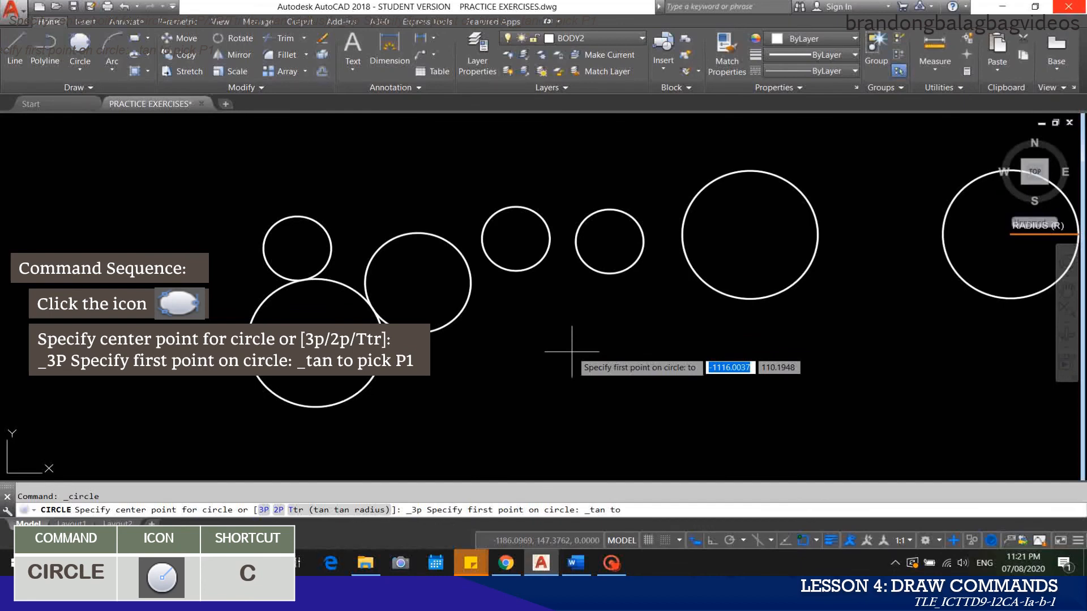
{"action": "scroll", "coordinate": [570, 342], "scroll_direction": "up", "scroll_amount": 2}
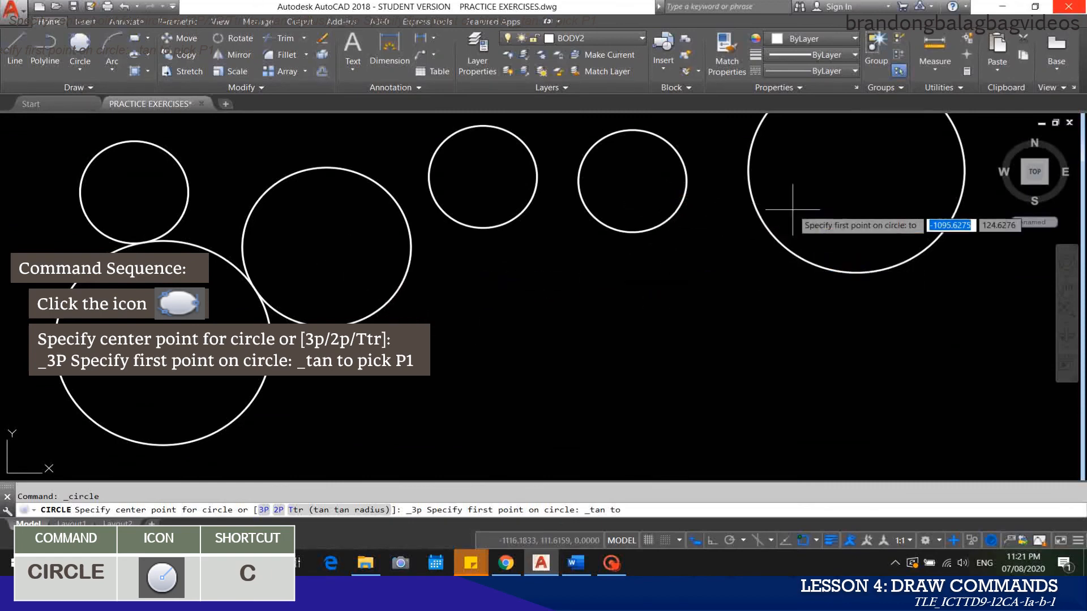
{"action": "left_click", "coordinate": [390, 314]}
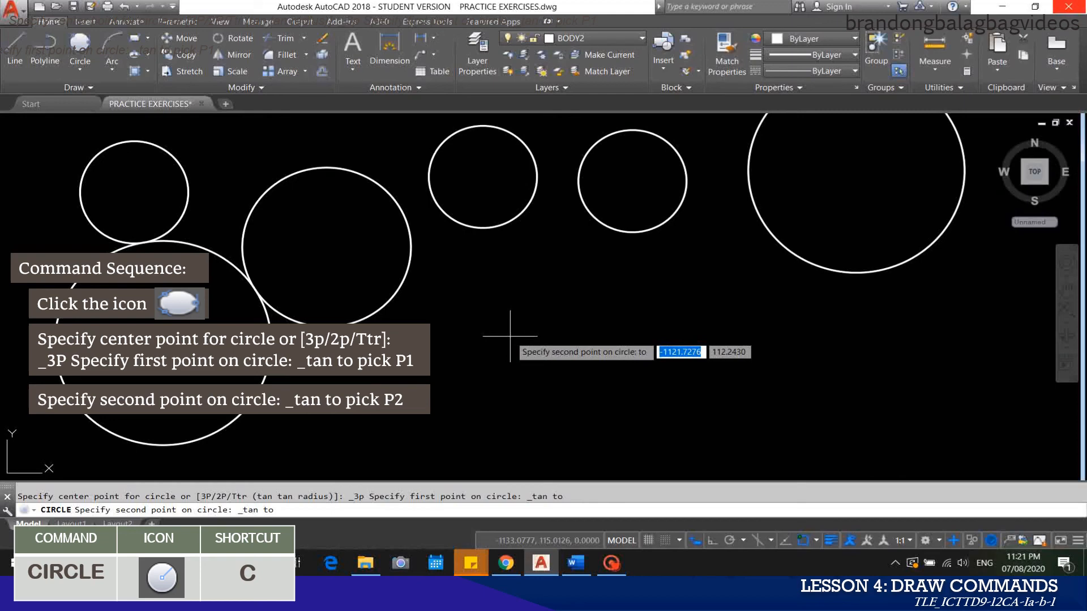
{"action": "left_click", "coordinate": [627, 230]}
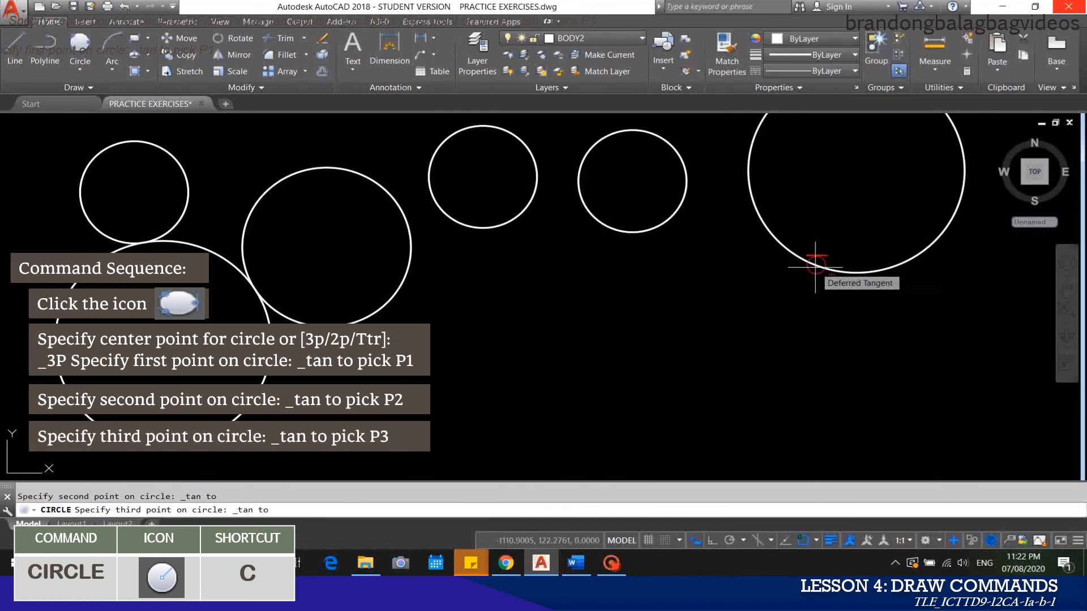
{"action": "left_click", "coordinate": [815, 266]}
{"action": "scroll", "coordinate": [769, 308], "scroll_direction": "down", "scroll_amount": 3}
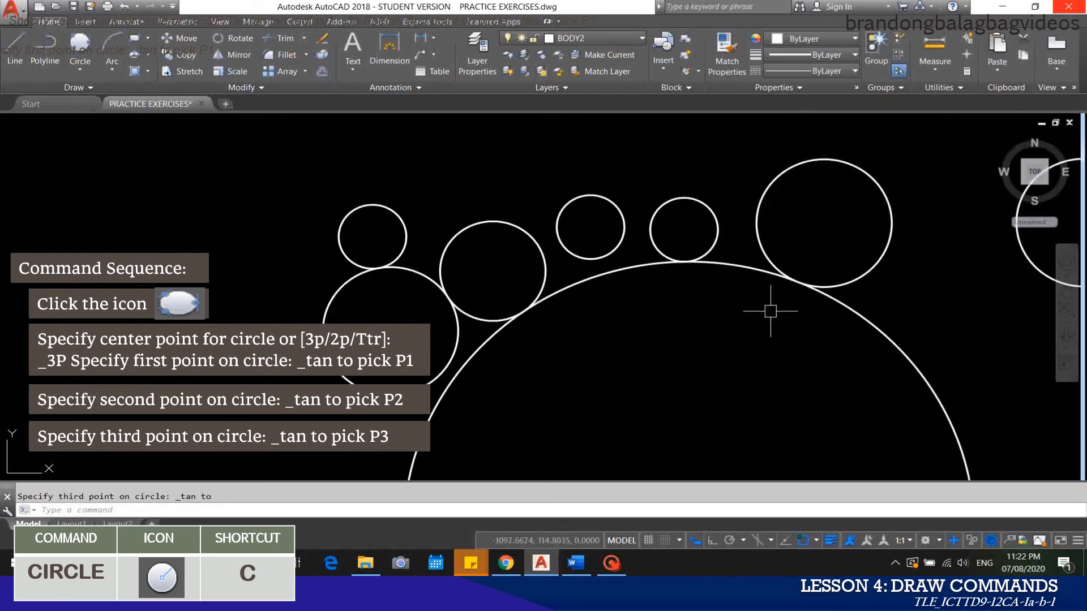
Examine the tangency points between the new large circle and the three circles above it, highlighting individual circles and clearing the selection
{"action": "middle_click_drag", "start_coordinate": [769, 307], "coordinate": [709, 217]}
{"action": "scroll", "coordinate": [674, 165], "scroll_direction": "up", "scroll_amount": 2}
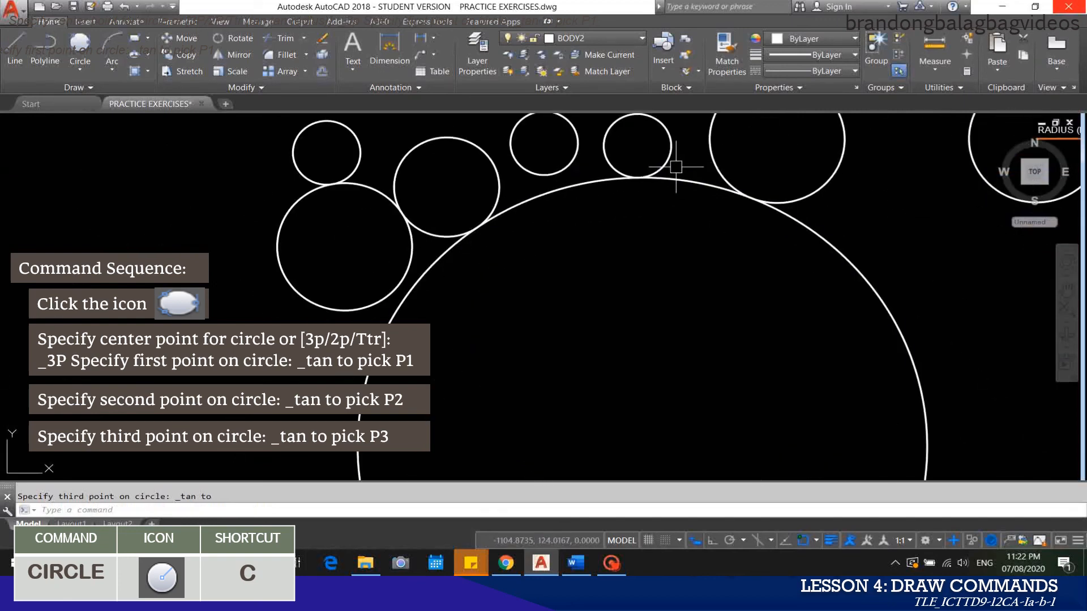
{"action": "scroll", "coordinate": [686, 183], "scroll_direction": "down", "scroll_amount": 2}
{"action": "left_click", "coordinate": [842, 265]}
{"action": "left_click", "coordinate": [774, 274]}
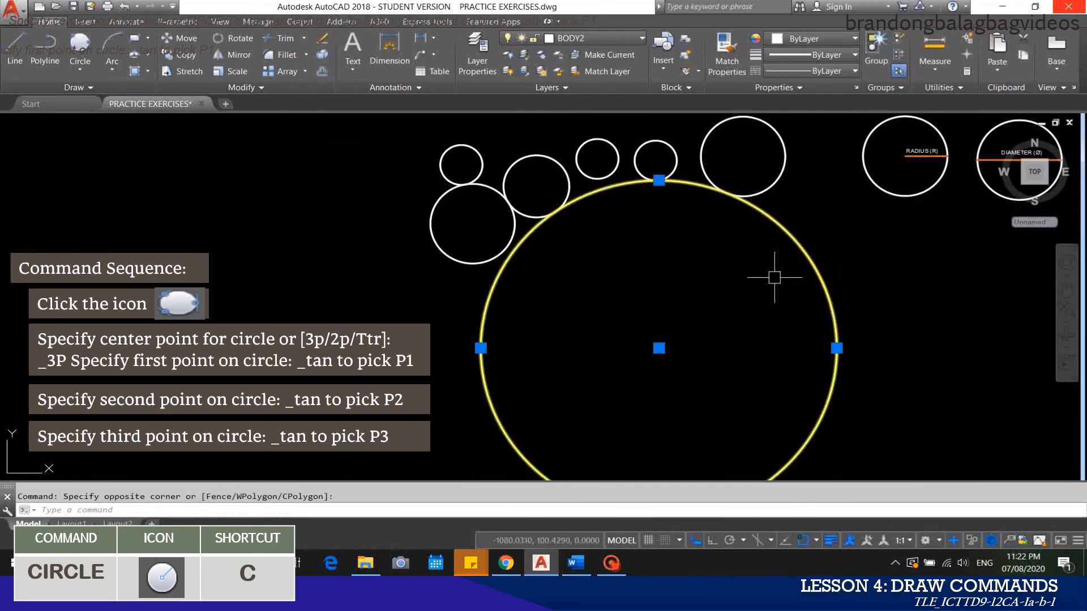
{"action": "key", "text": "Escape"}
{"action": "scroll", "coordinate": [693, 236], "scroll_direction": "up", "scroll_amount": 1}
{"action": "scroll", "coordinate": [589, 219], "scroll_direction": "up", "scroll_amount": 1}
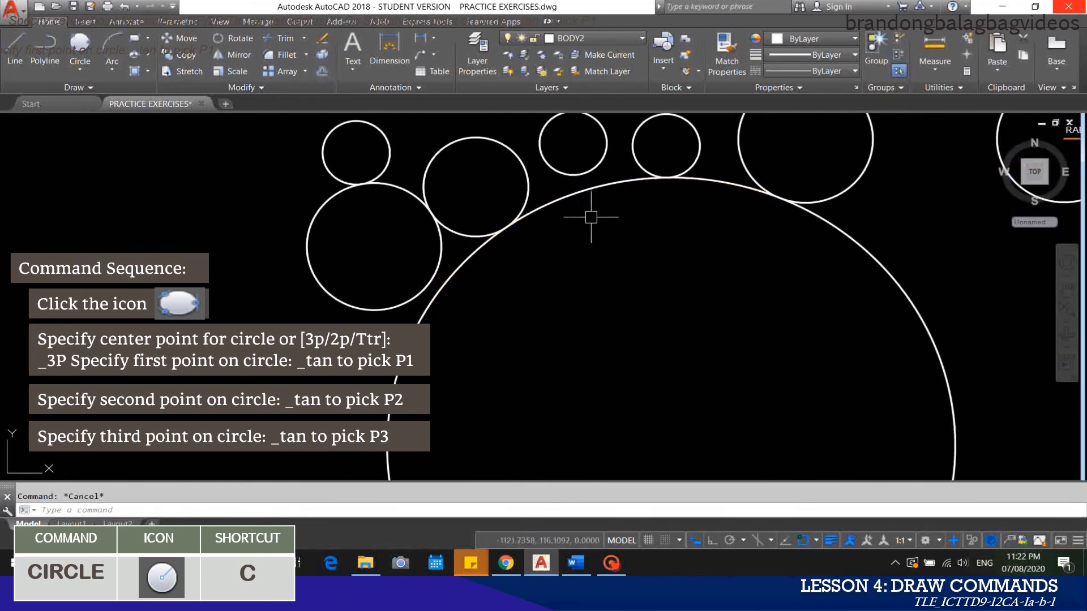
{"action": "middle_click_drag", "start_coordinate": [624, 212], "coordinate": [601, 221]}
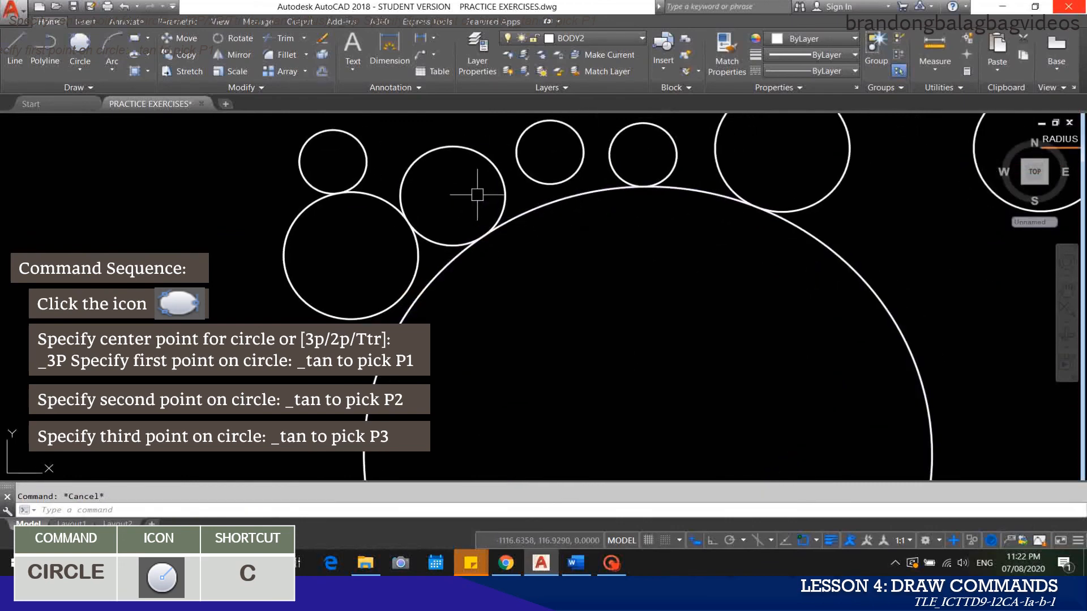
{"action": "left_click", "coordinate": [499, 192]}
{"action": "left_click", "coordinate": [669, 174]}
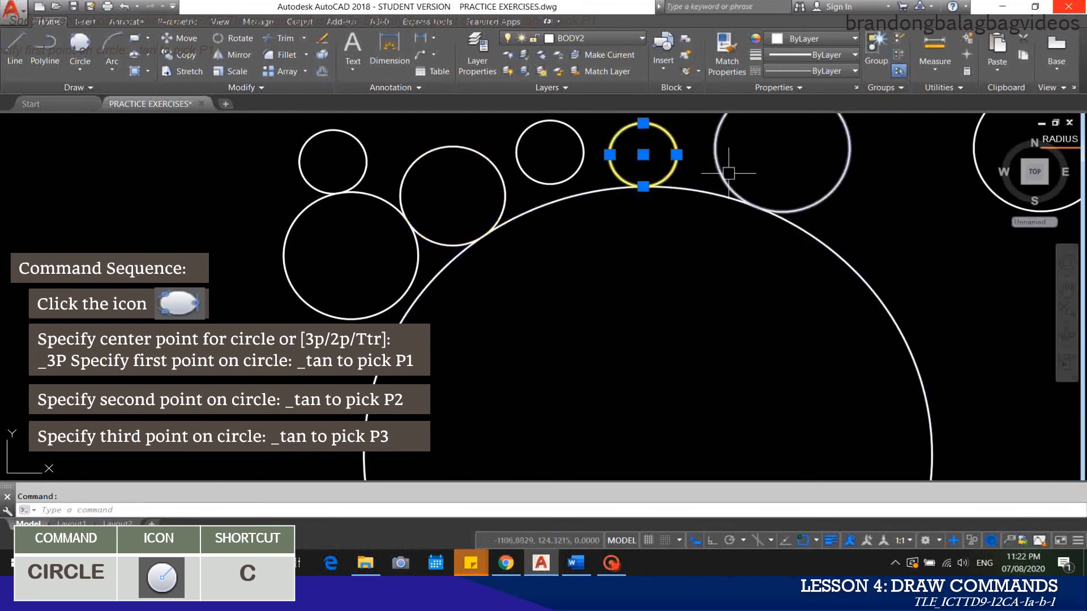
{"action": "key", "text": "Escape"}
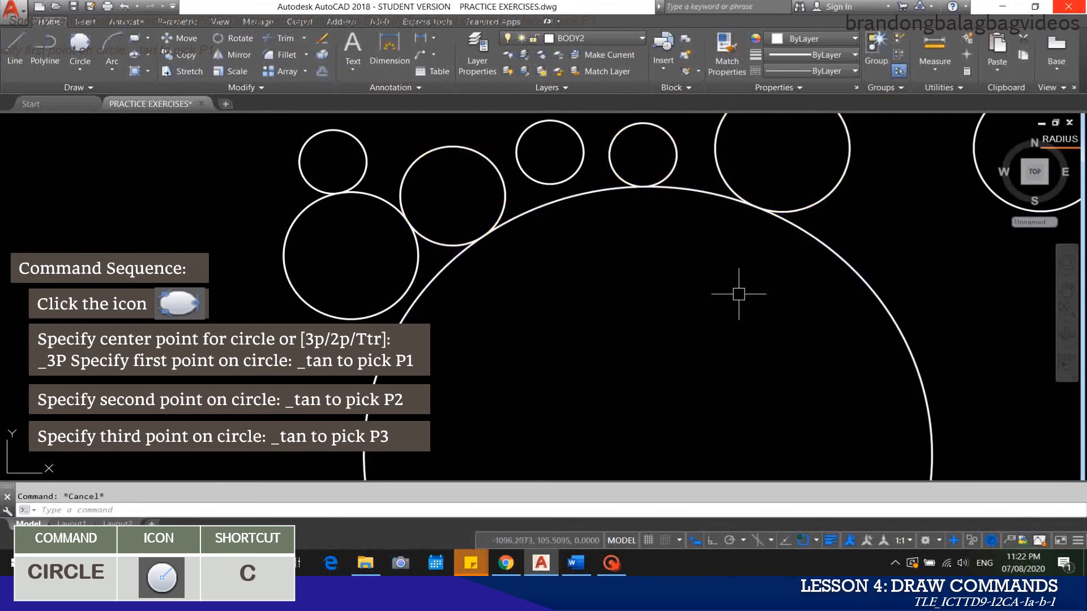
{"action": "scroll", "coordinate": [735, 309], "scroll_direction": "down", "scroll_amount": 1}
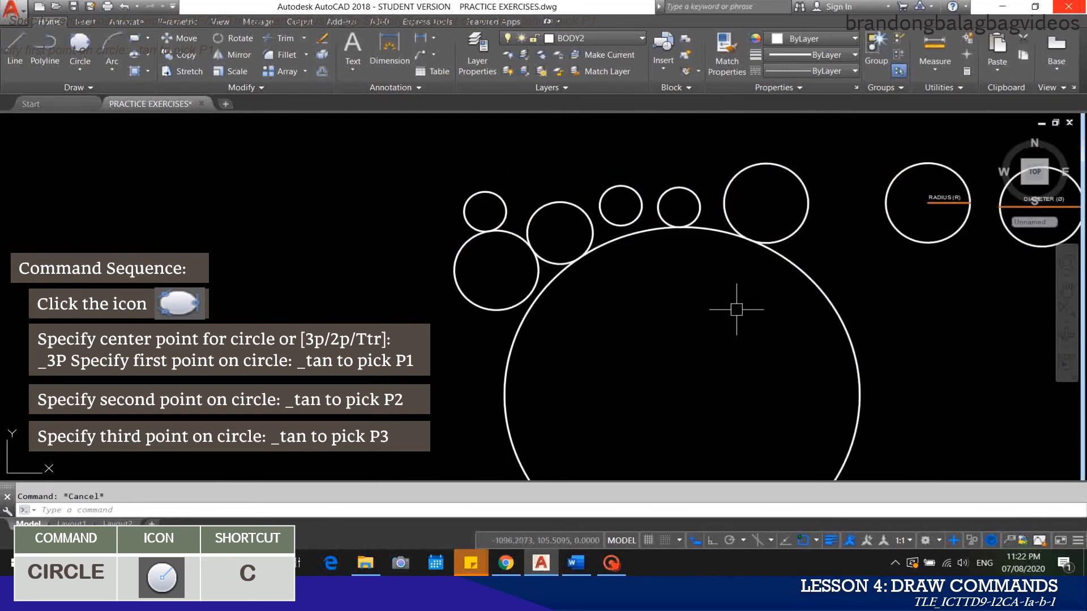